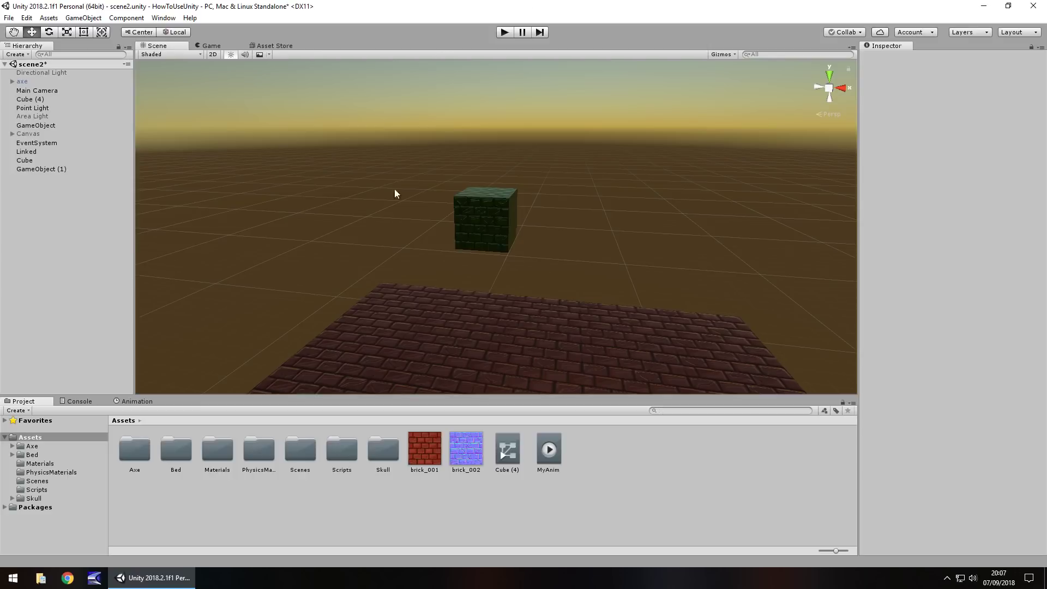
# Select the Main Camera and play-test the scene to check its view of the floating cube.
pyautogui.click(48, 90)
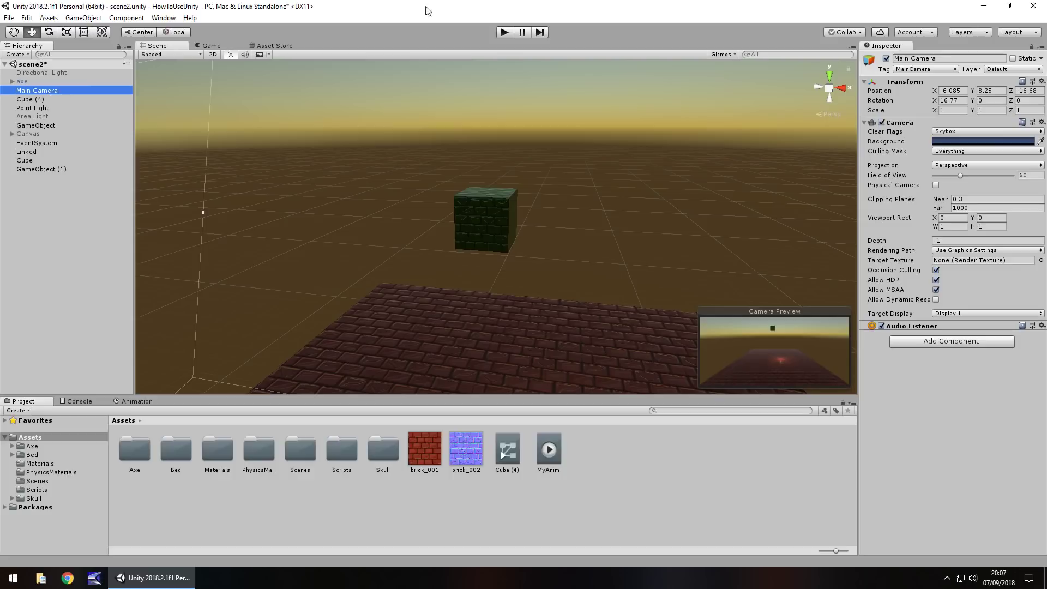
pyautogui.click(505, 32)
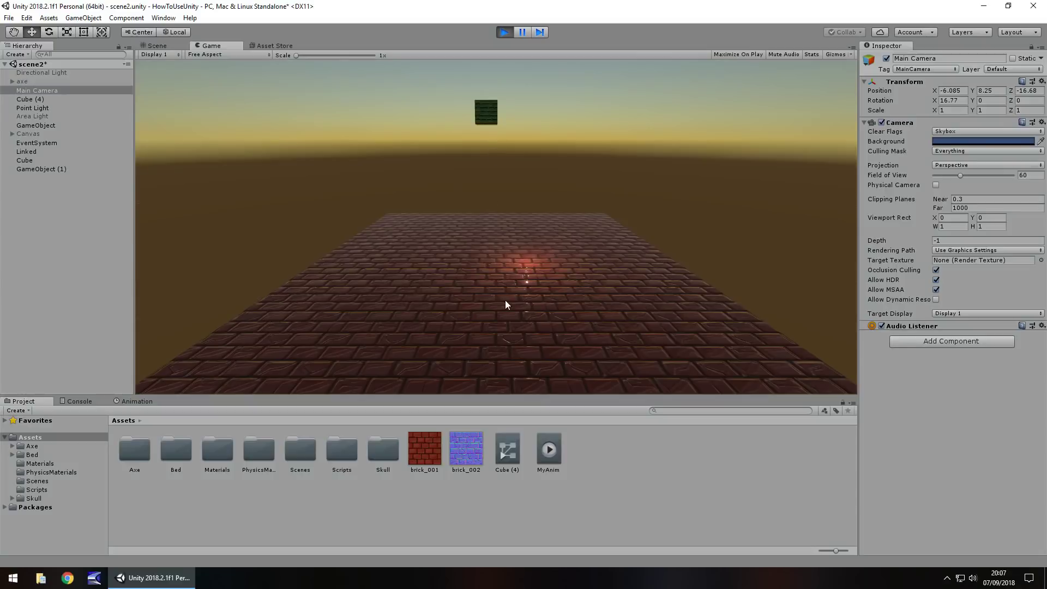
pyautogui.click(505, 33)
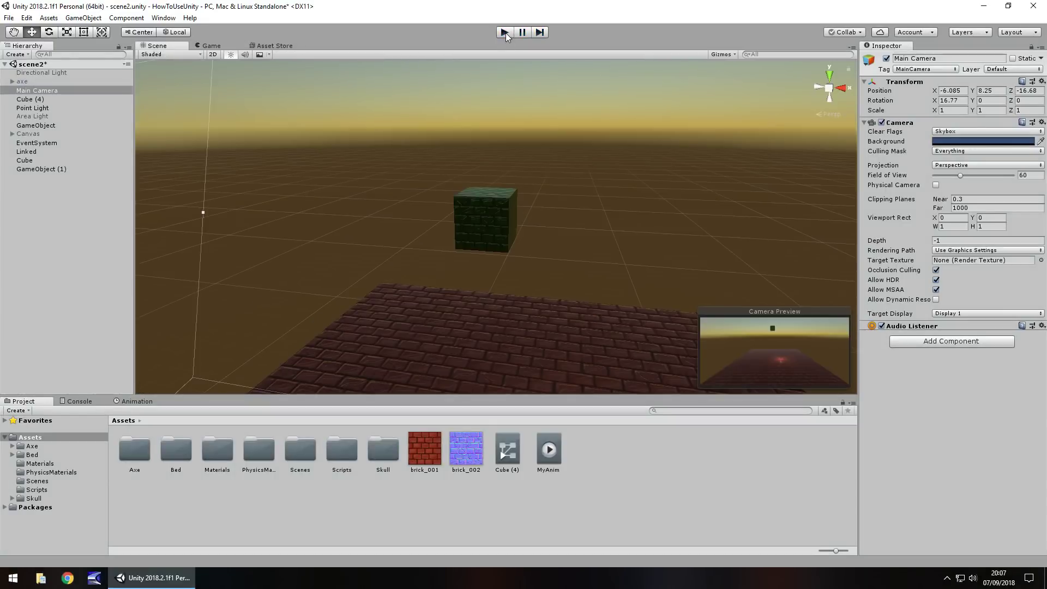
# Add a Rigidbody component to the object named Cube and play-test its fall onto the brick floor.
pyautogui.click(33, 160)
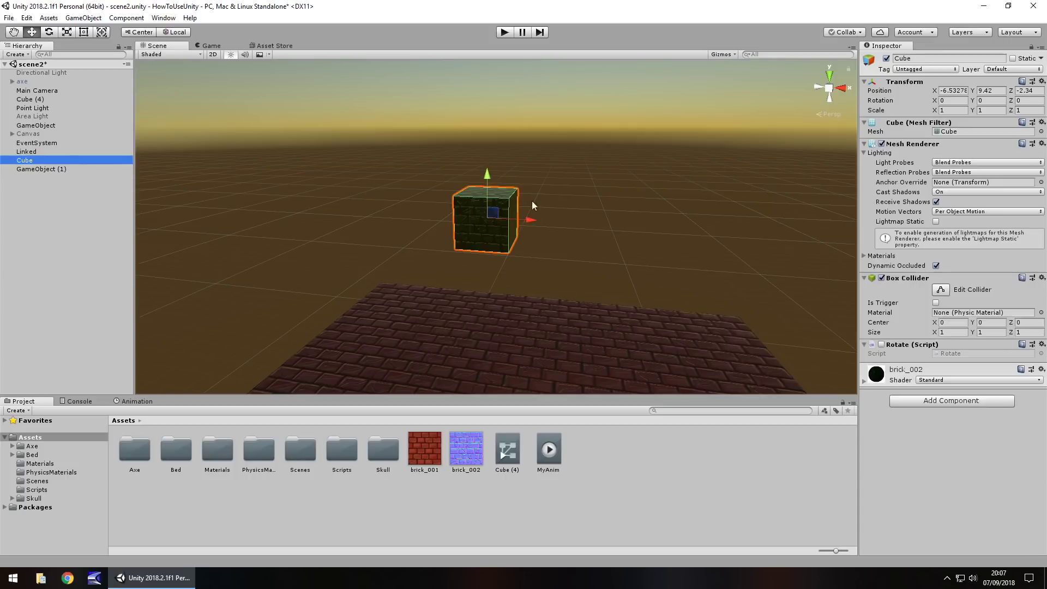
pyautogui.click(942, 400)
pyautogui.click(916, 377)
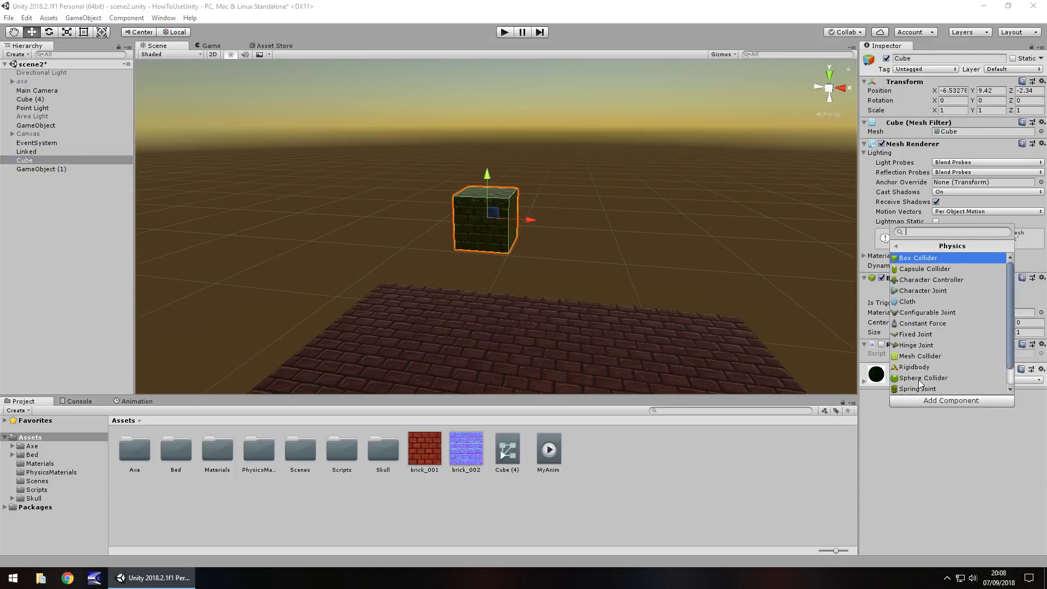
pyautogui.click(916, 367)
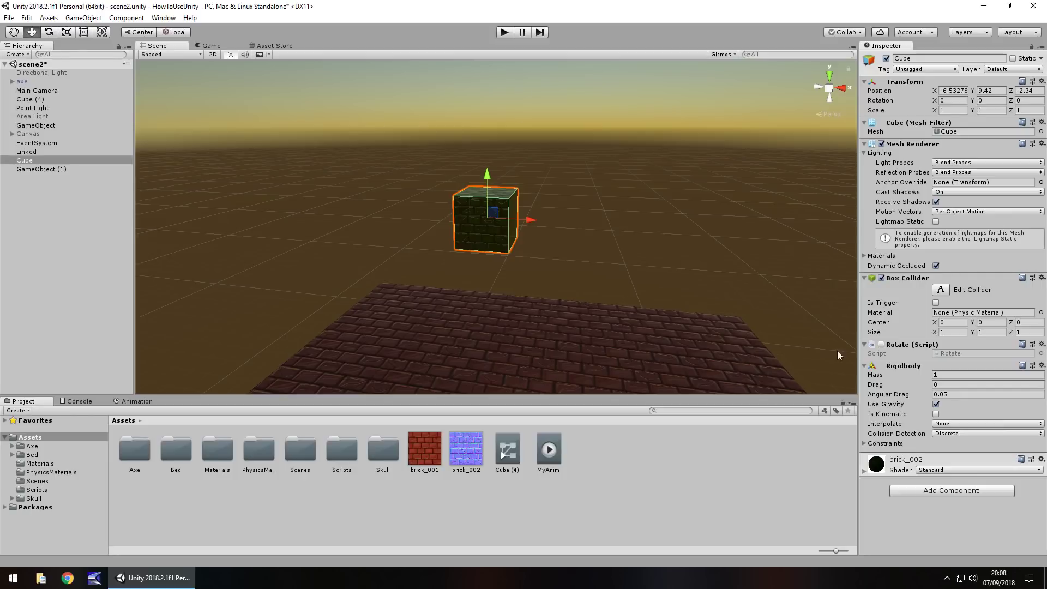
pyautogui.click(505, 31)
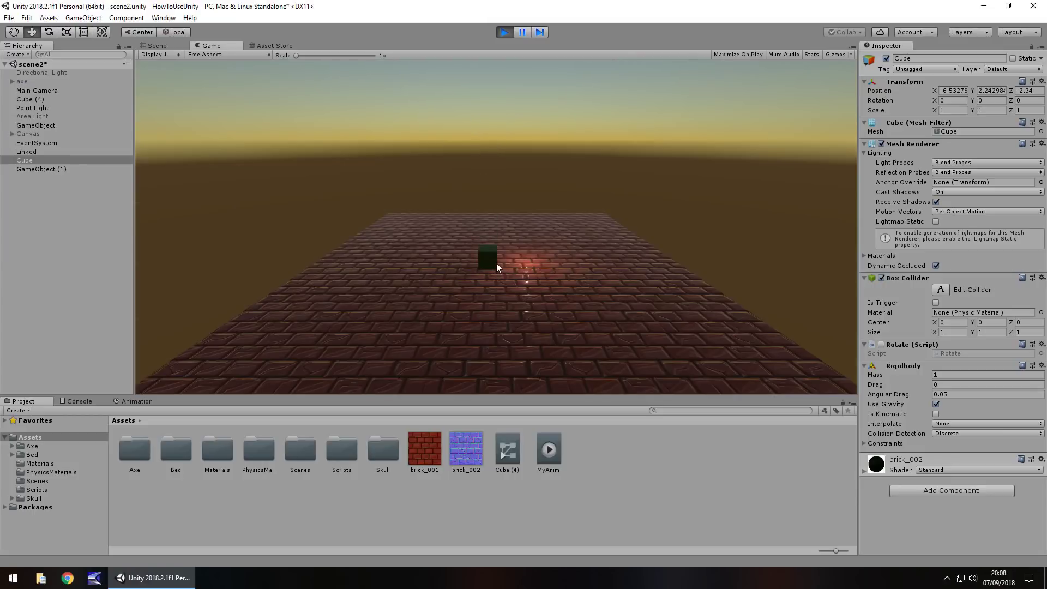
pyautogui.click(505, 32)
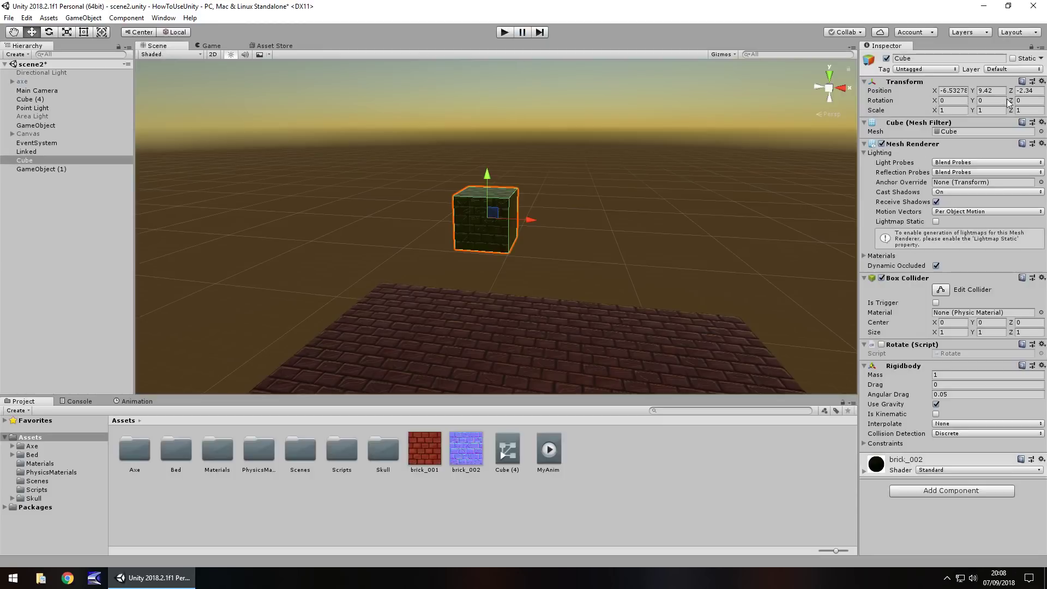
# Set the Cube's Z rotation to 42.65 and play-test how it lands on the floor.
pyautogui.click(1027, 100)
pyautogui.write('12.47')
pyautogui.hotkey('ctrl', 'a')
pyautogui.write('42.92')
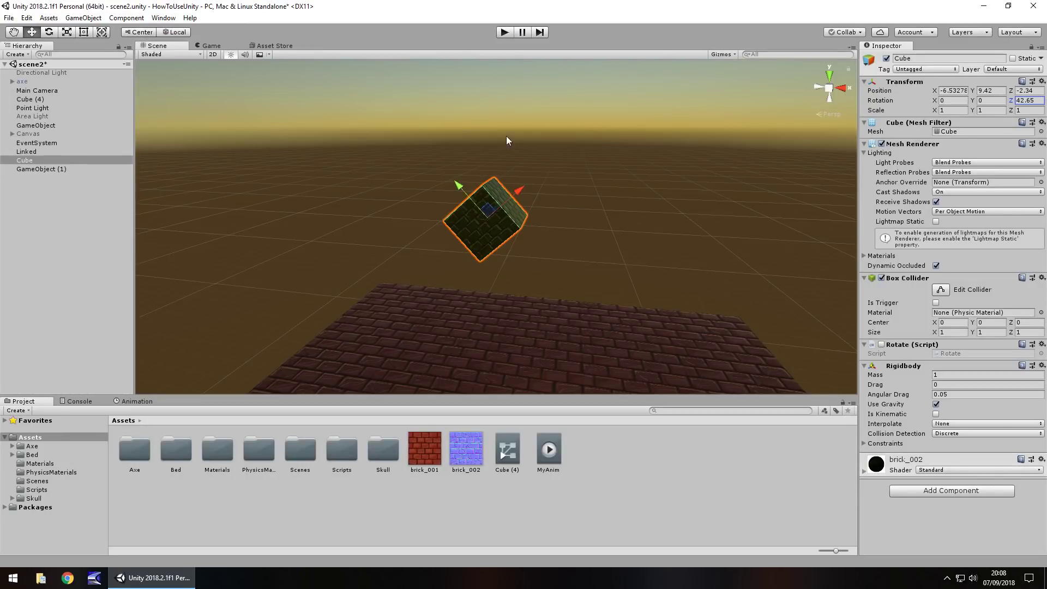
pyautogui.click(505, 32)
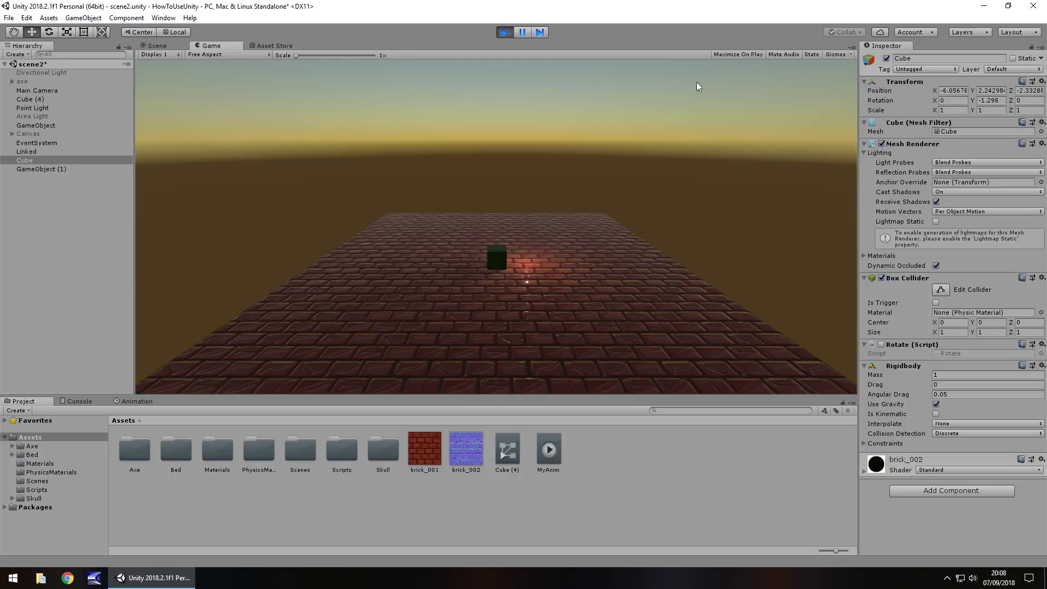
pyautogui.click(504, 33)
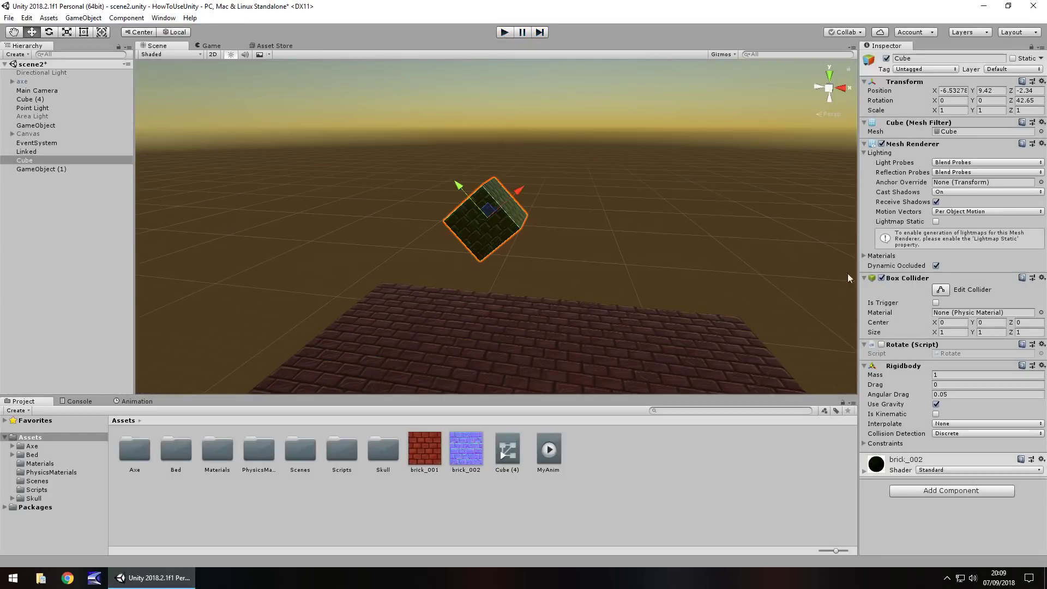
# Play-test the scene with the Cube's Box Collider disabled, and re-enable the collider after stopping.
pyautogui.click(882, 279)
pyautogui.click(504, 33)
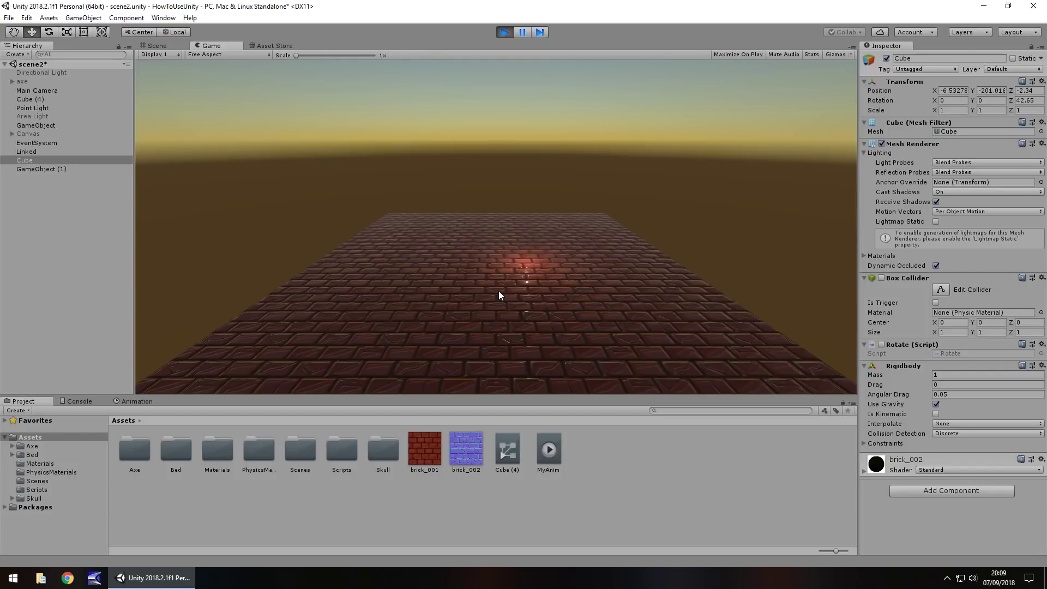
pyautogui.click(504, 32)
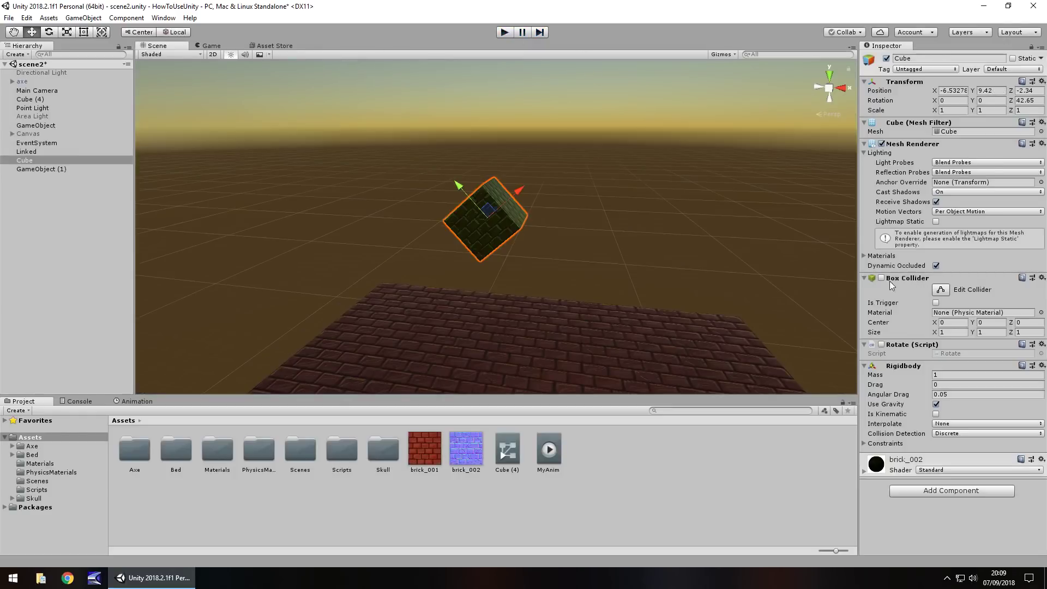
pyautogui.click(881, 278)
# Create a 3D Sphere in the scene and delete the tilted Cube.
pyautogui.click(83, 18)
pyautogui.moveTo(207, 58)
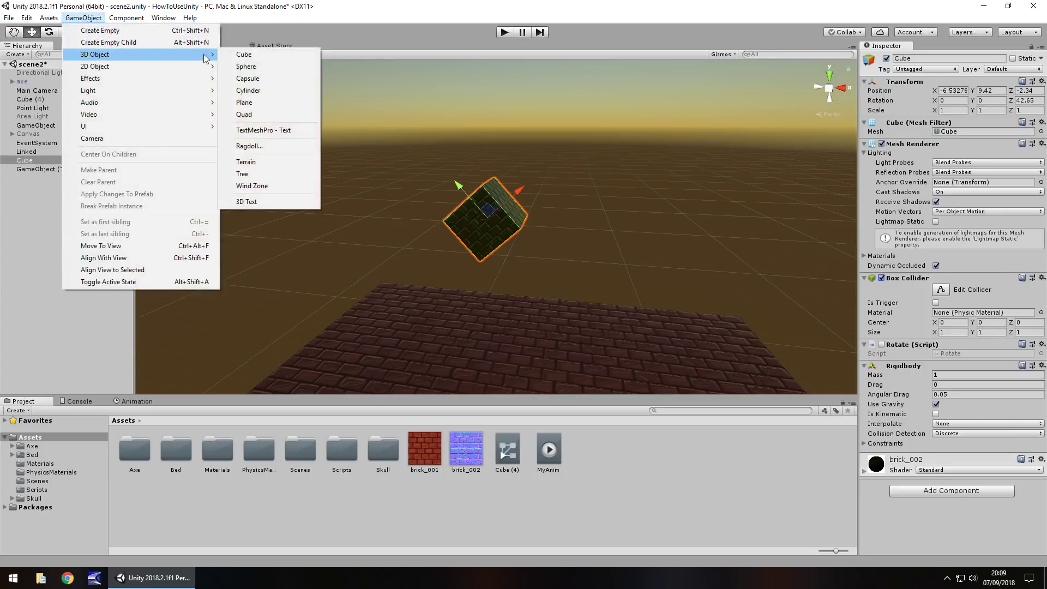
pyautogui.click(248, 67)
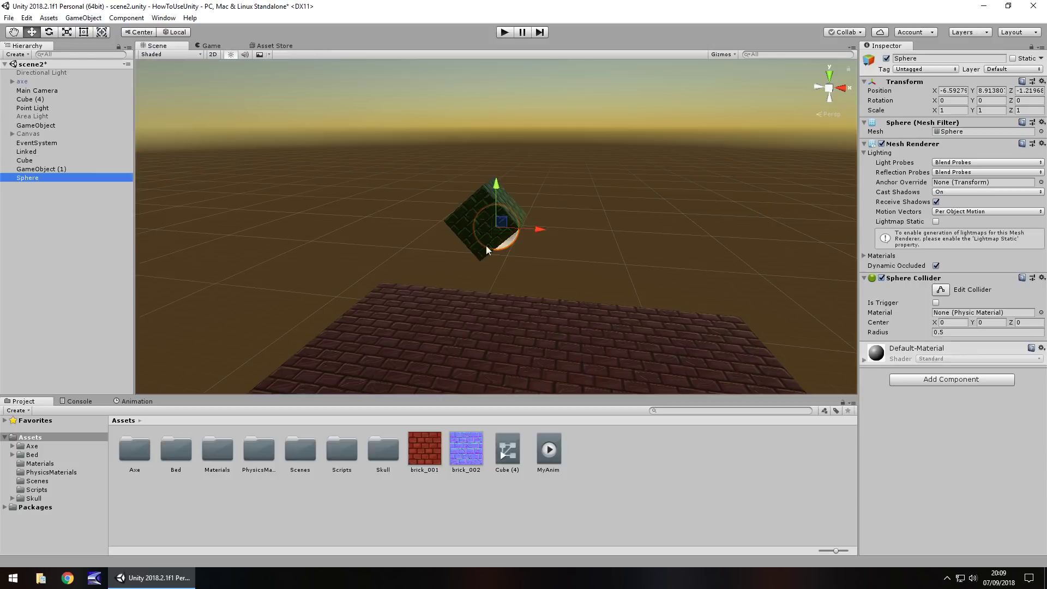
pyautogui.click(457, 228)
pyautogui.press('Delete')
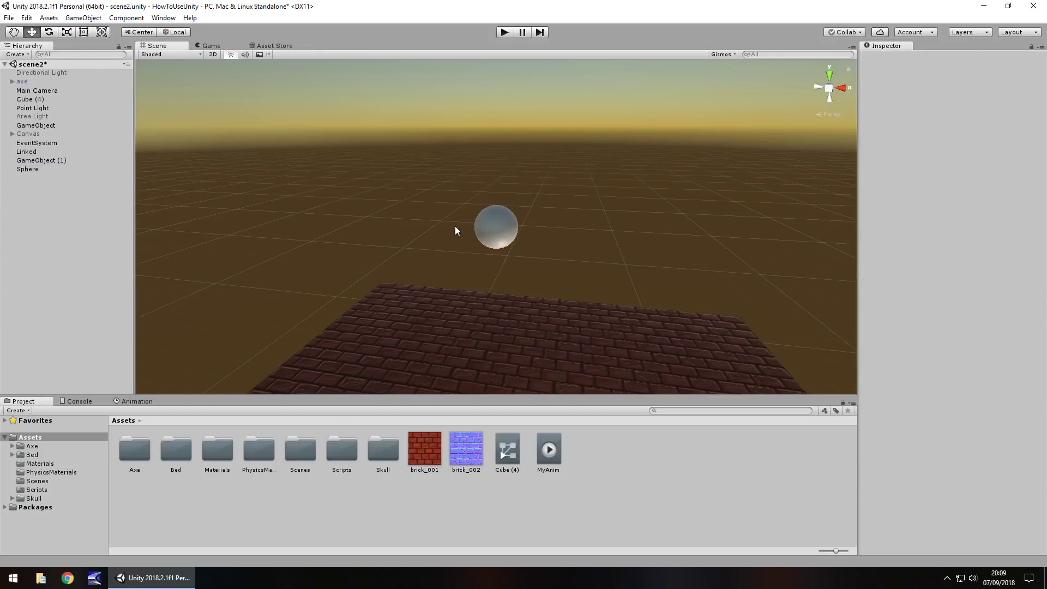
# Apply the brick_002 material from the Materials folder to the Sphere.
pyautogui.doubleClick(217, 452)
pyautogui.moveTo(209, 464); pyautogui.dragTo(475, 235)
pyautogui.click(498, 226)
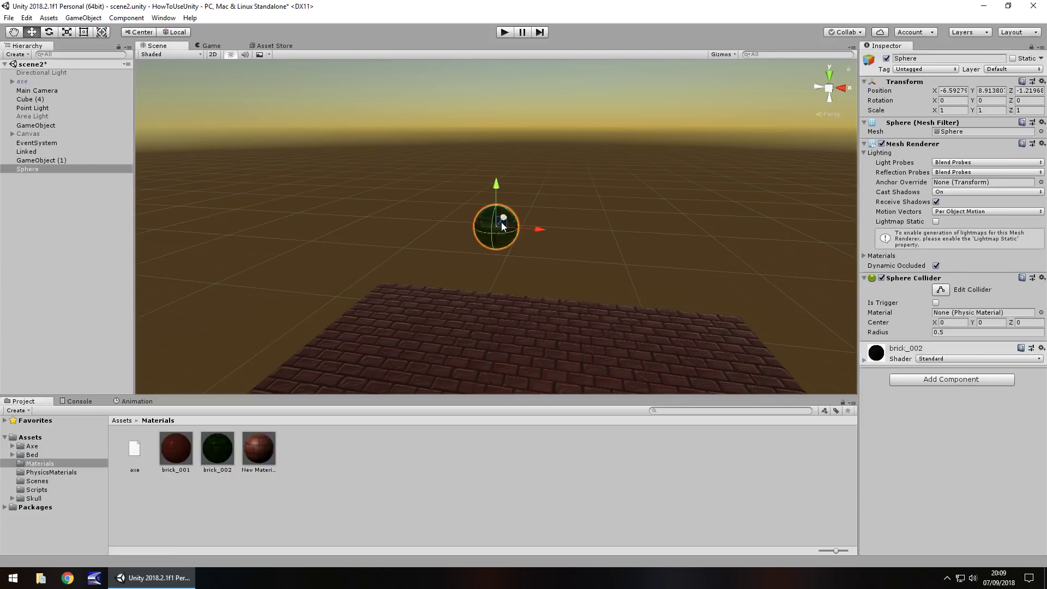
# Add a Rigidbody component to the Sphere and play-test its fall onto the brick floor.
pyautogui.click(959, 380)
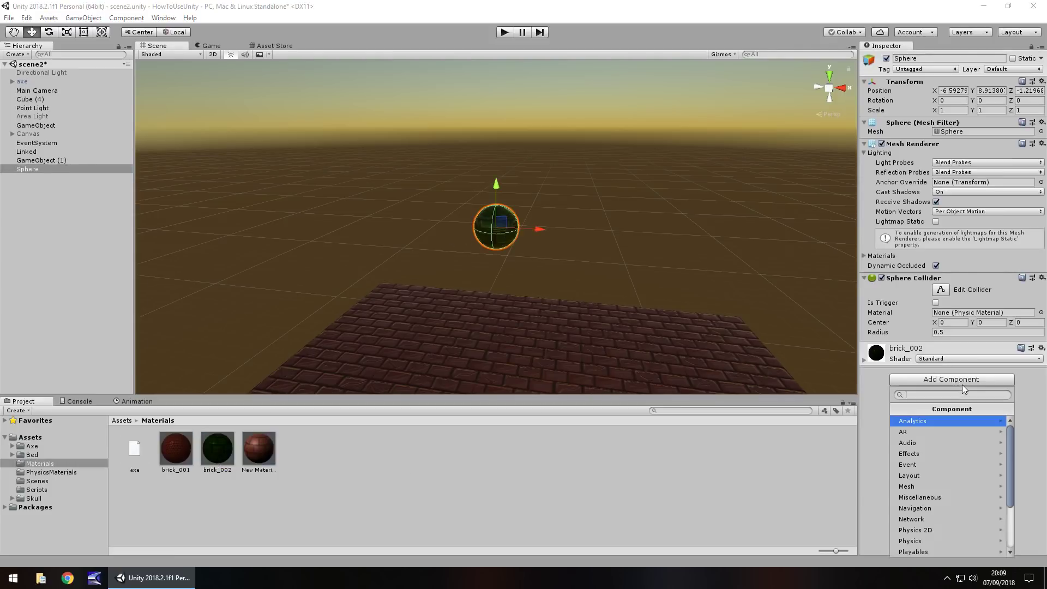
pyautogui.click(916, 540)
pyautogui.click(915, 530)
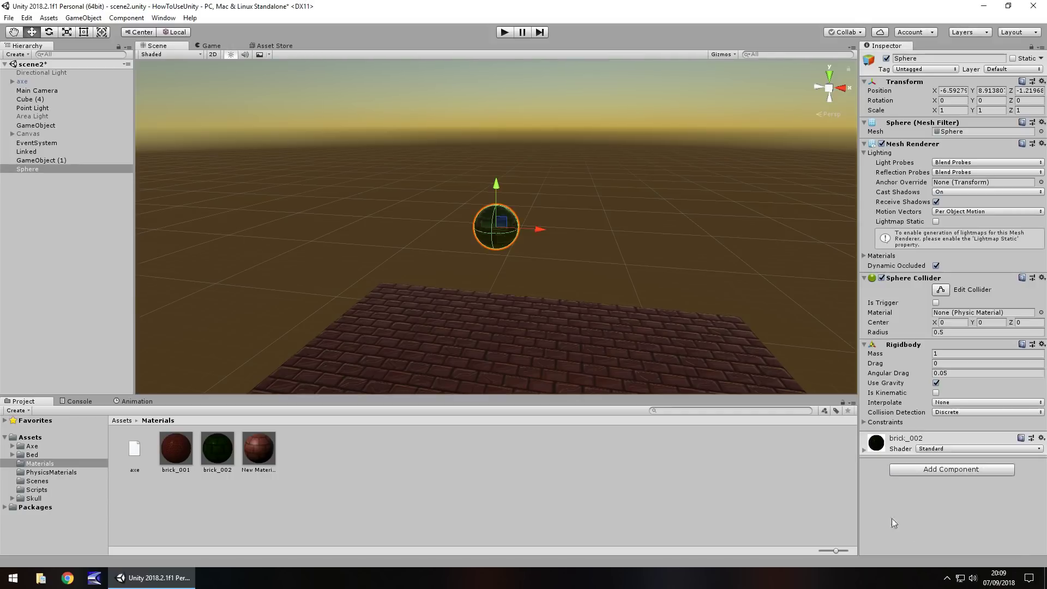
pyautogui.click(505, 32)
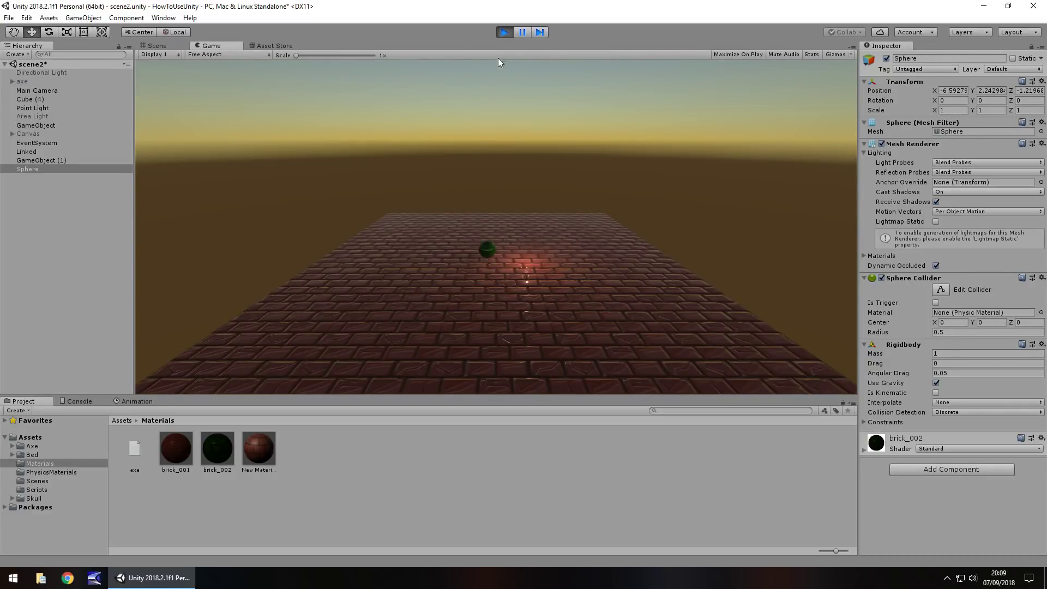
pyautogui.click(505, 34)
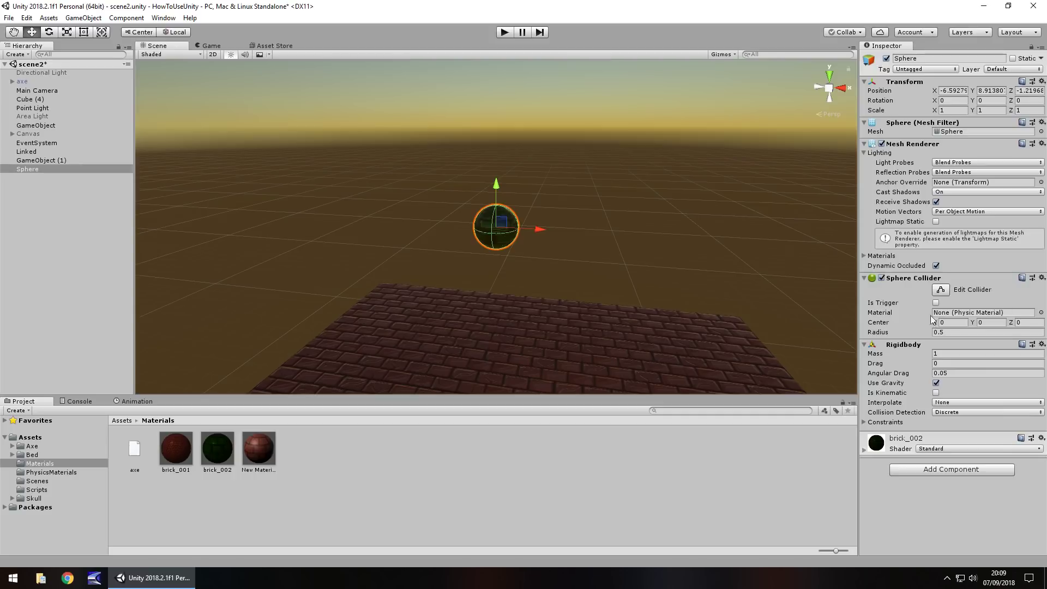
# Assign the Bouncy physics material to the Sphere Collider.
pyautogui.click(1040, 312)
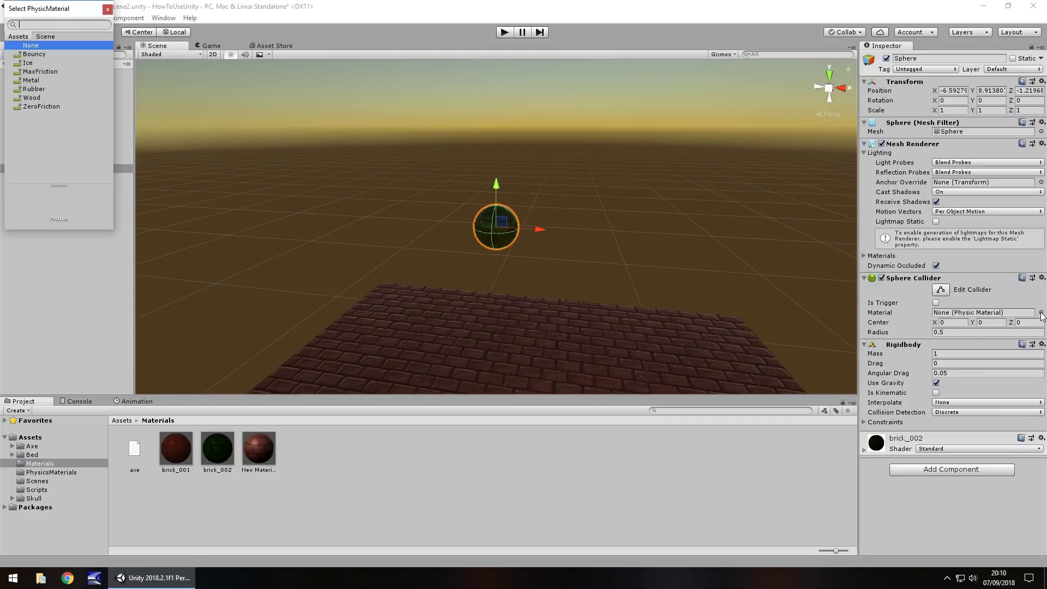
pyautogui.click(37, 55)
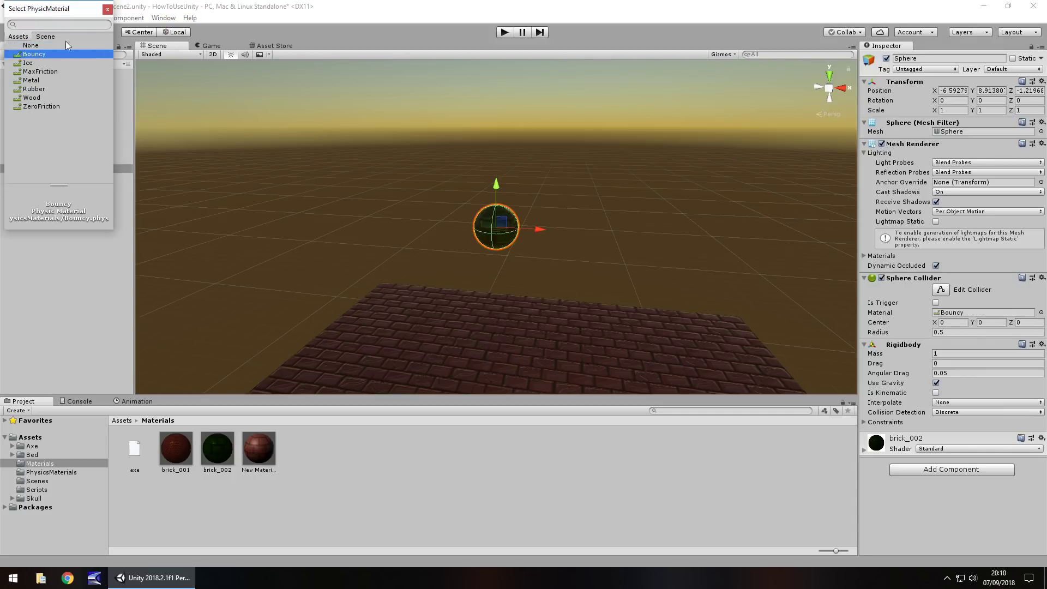
pyautogui.click(107, 9)
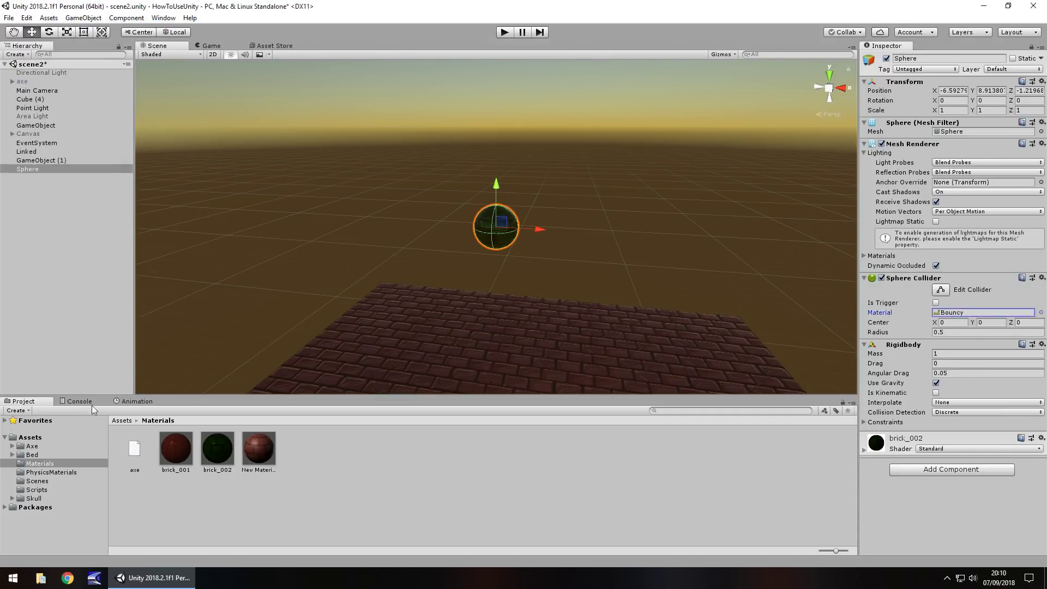
# Review the Bouncy material's settings in the PhysicsMaterials folder and play-test the Sphere's bounce.
pyautogui.click(41, 472)
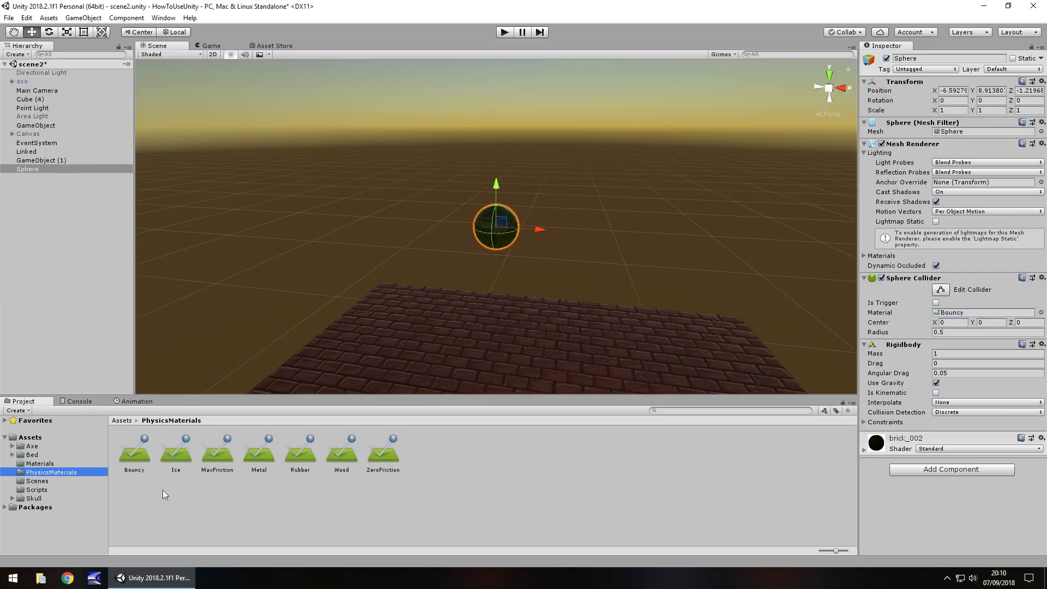
pyautogui.click(137, 447)
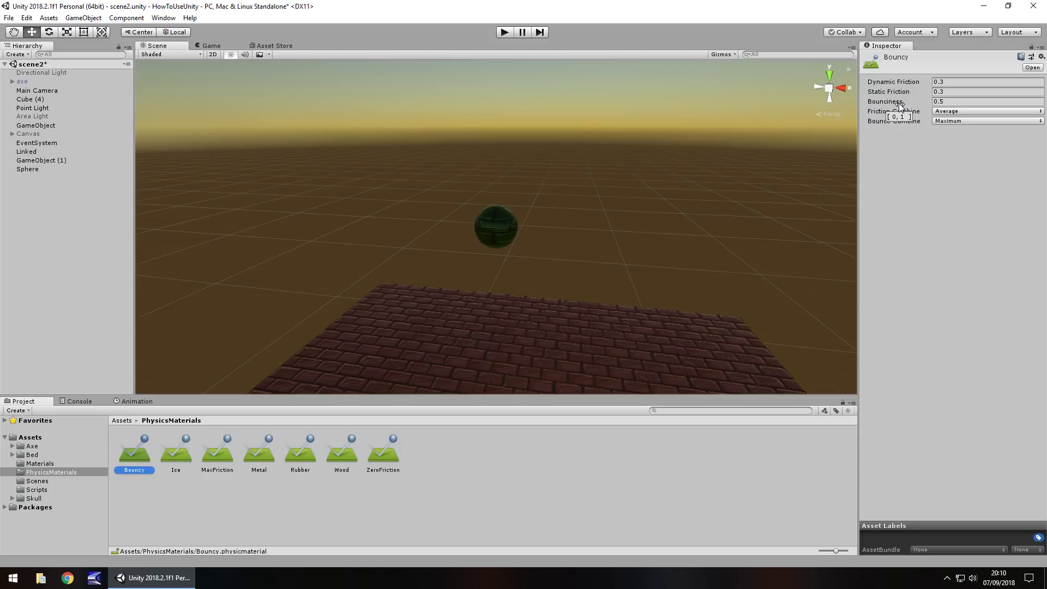
pyautogui.click(505, 225)
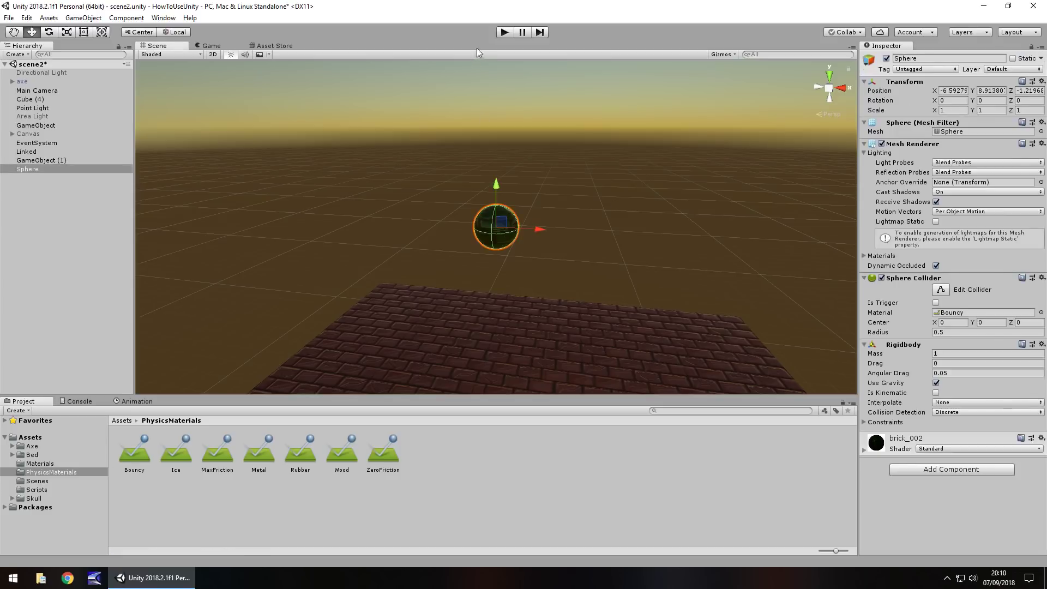
pyautogui.click(505, 32)
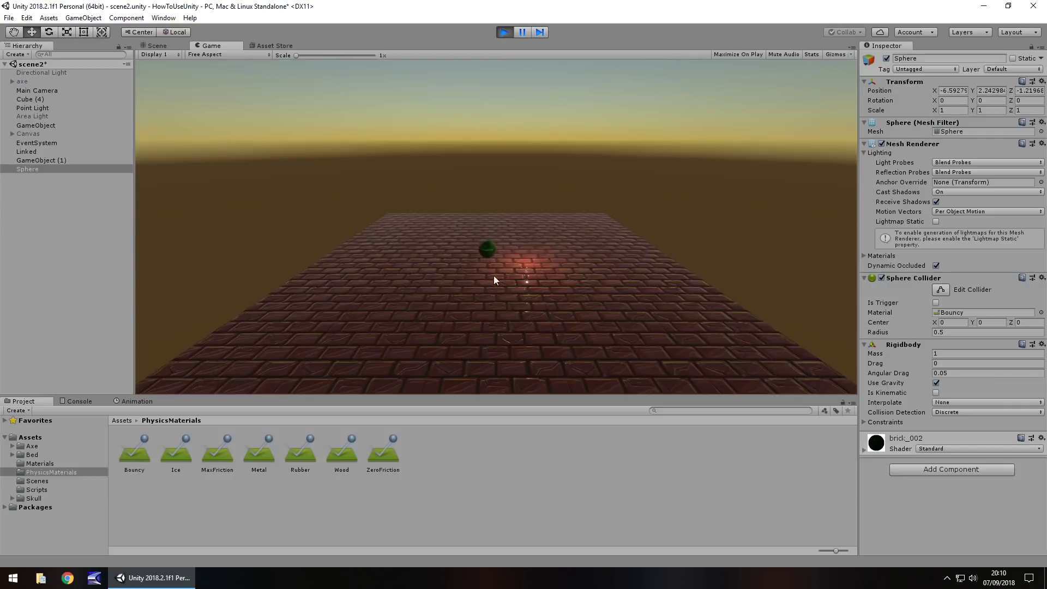
pyautogui.click(502, 32)
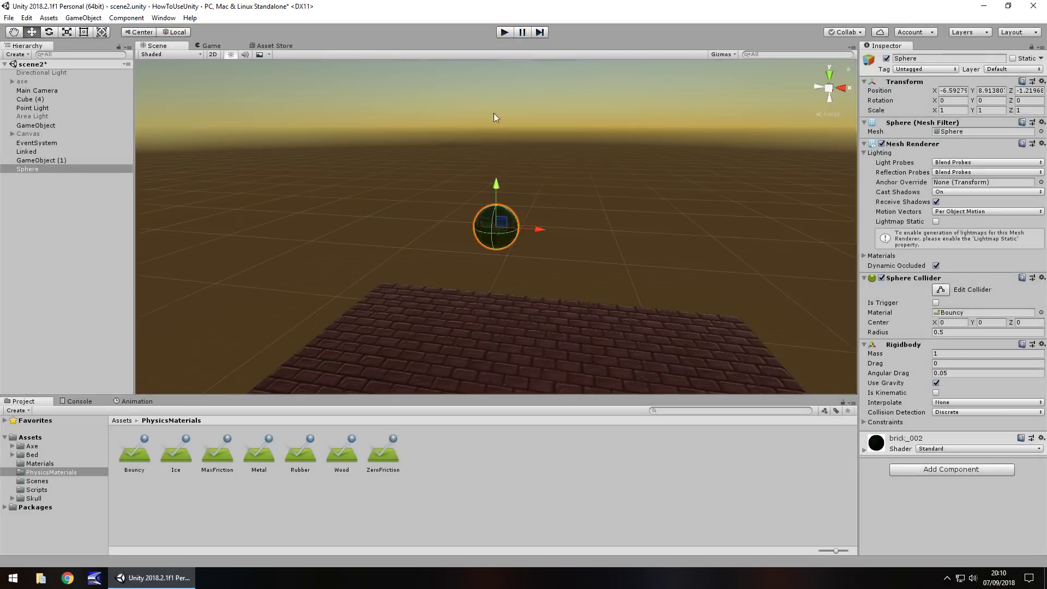
# Set the Bouncy physics material's Bounciness to the maximum value of 1 and play-test the scene.
pyautogui.click(134, 460)
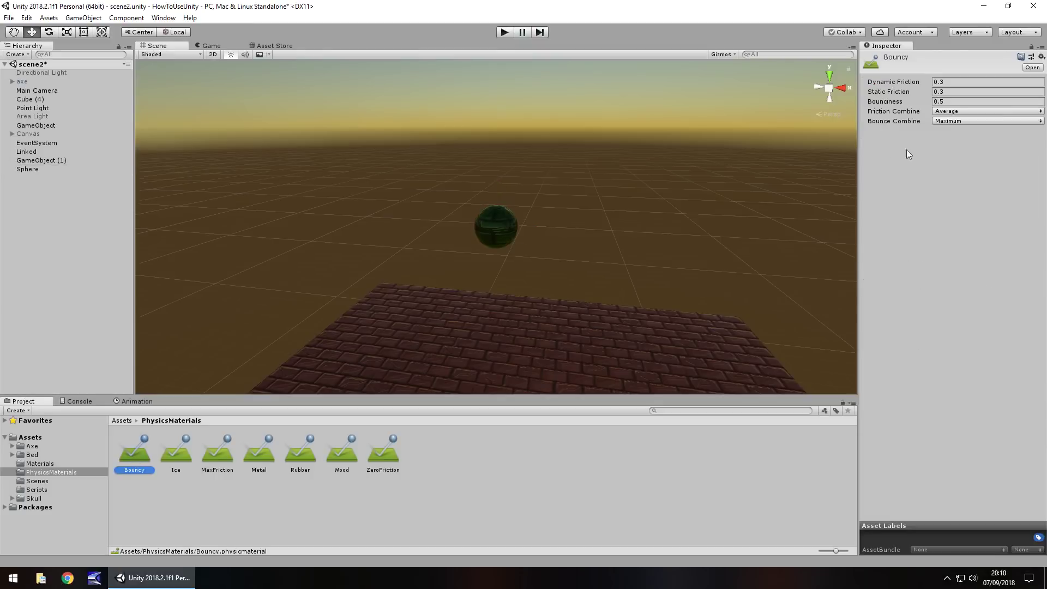
pyautogui.click(955, 101)
pyautogui.write('2')
pyautogui.click(504, 31)
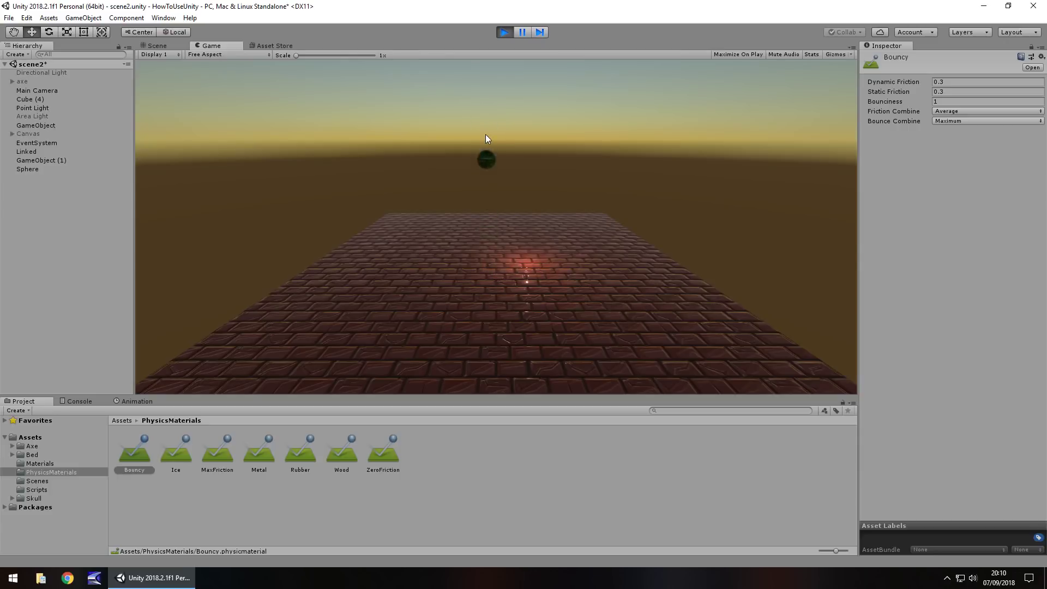
pyautogui.click(505, 32)
# Set the Bouncy material's Bounciness to 0.5 and play the scene, selecting the Sphere while it runs.
pyautogui.click(948, 101)
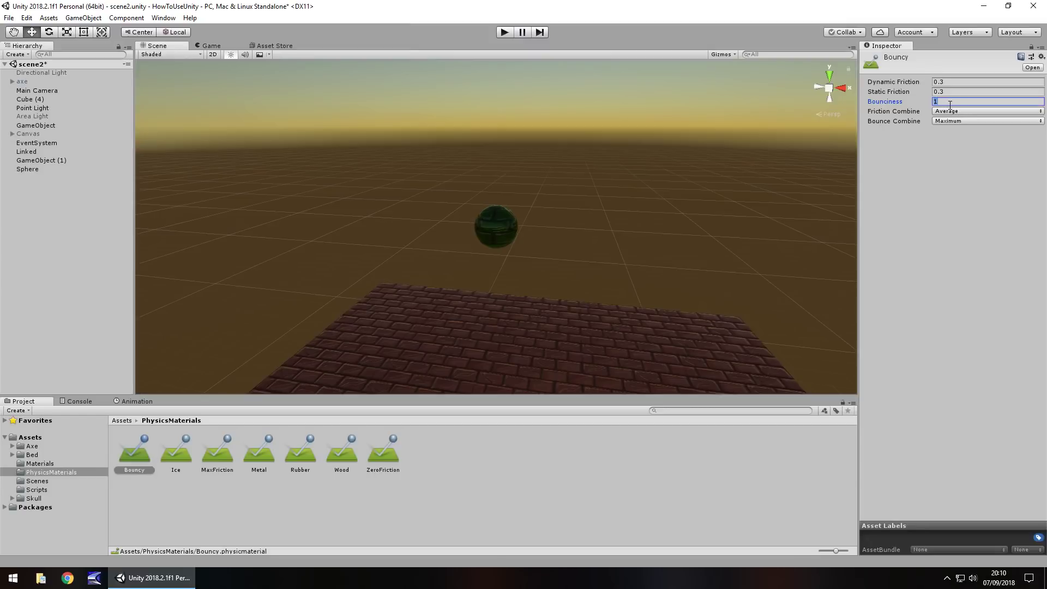
pyautogui.write('0.5')
pyautogui.click(500, 324)
pyautogui.click(506, 32)
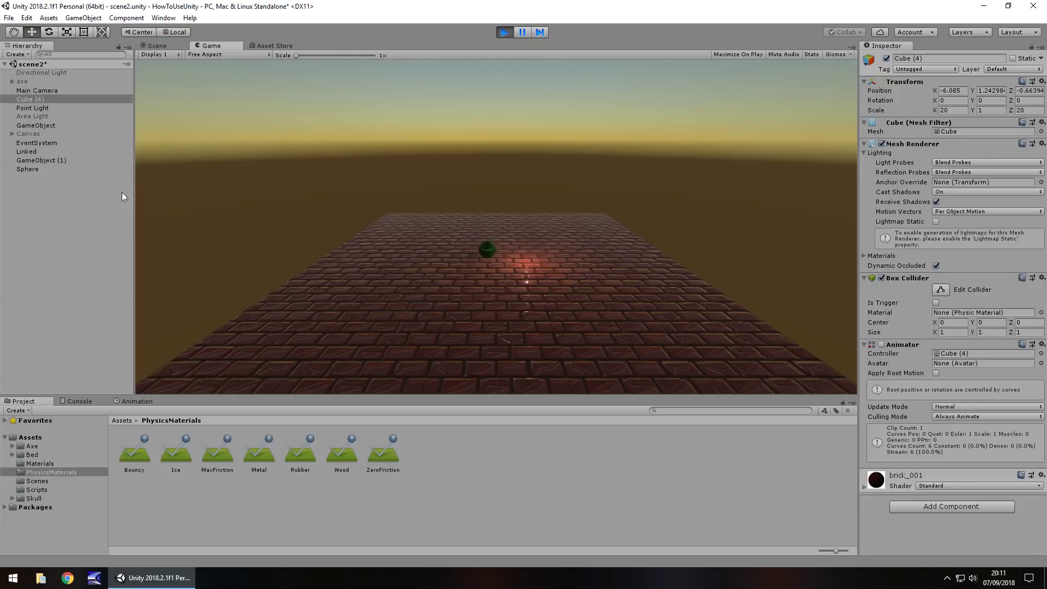
pyautogui.click(36, 166)
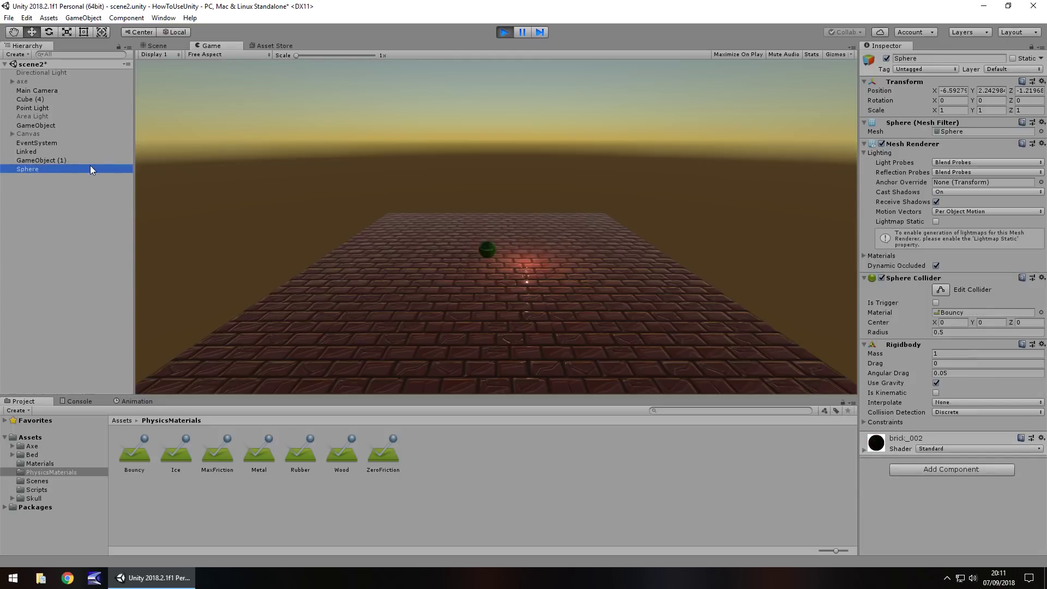